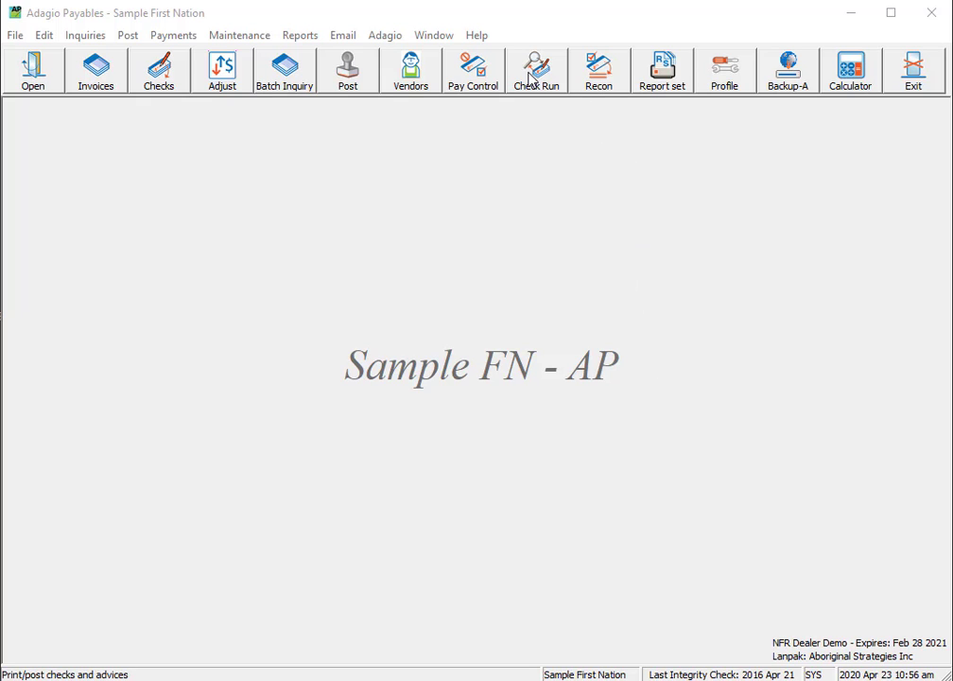
- Create a new system check run for bank code 1000, Royal Bank of Canada, with the default description
{"action": "left_click", "coordinate": [171, 36]}
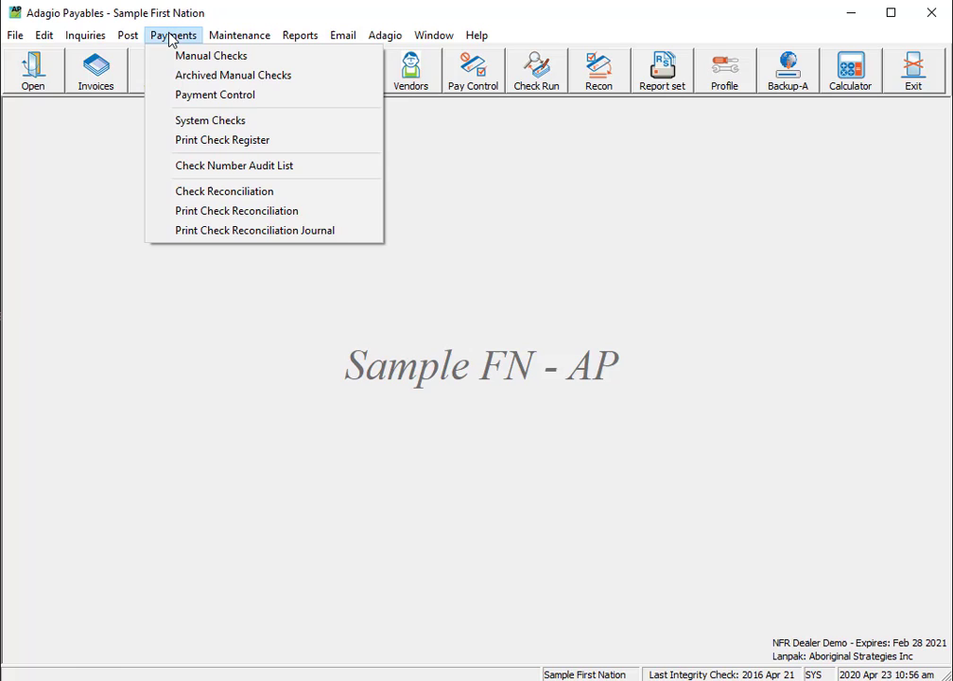
{"action": "left_click", "coordinate": [199, 121]}
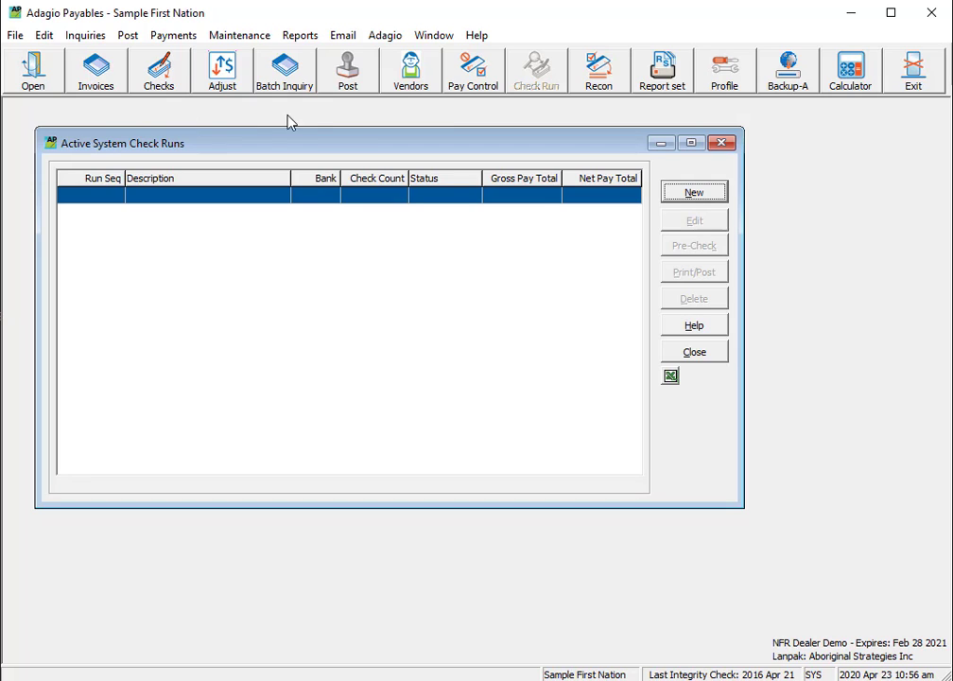
{"action": "left_click", "coordinate": [695, 192]}
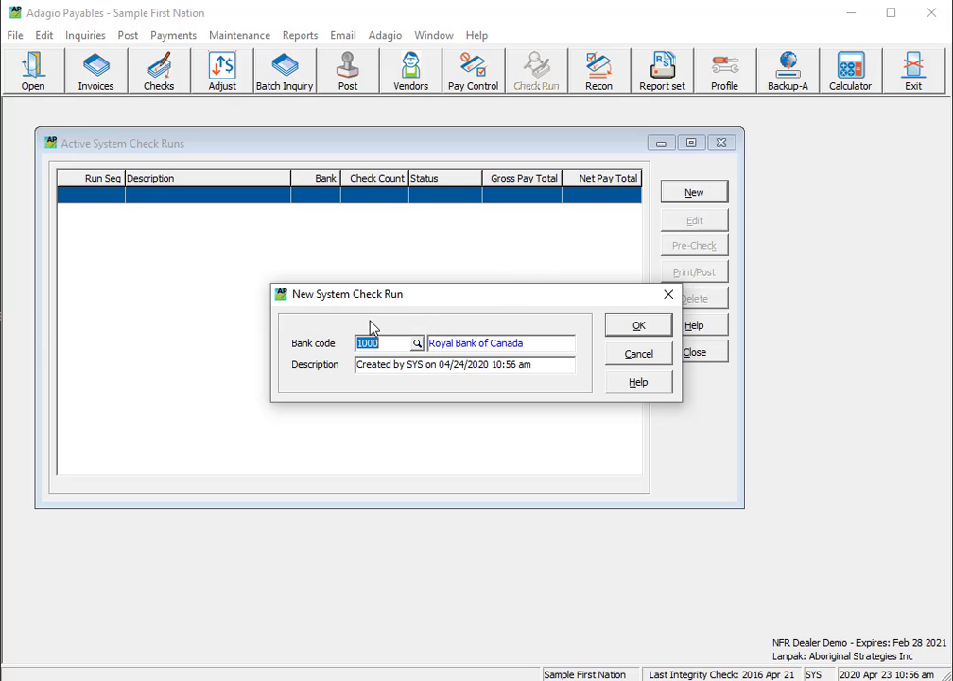
{"action": "left_click", "coordinate": [417, 345]}
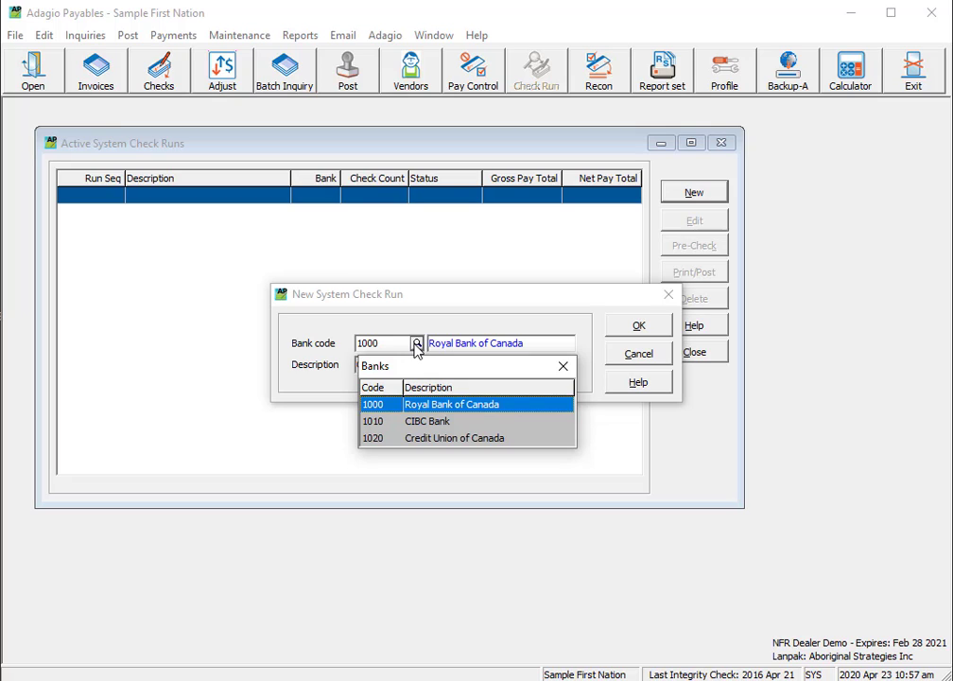
{"action": "left_click", "coordinate": [439, 303]}
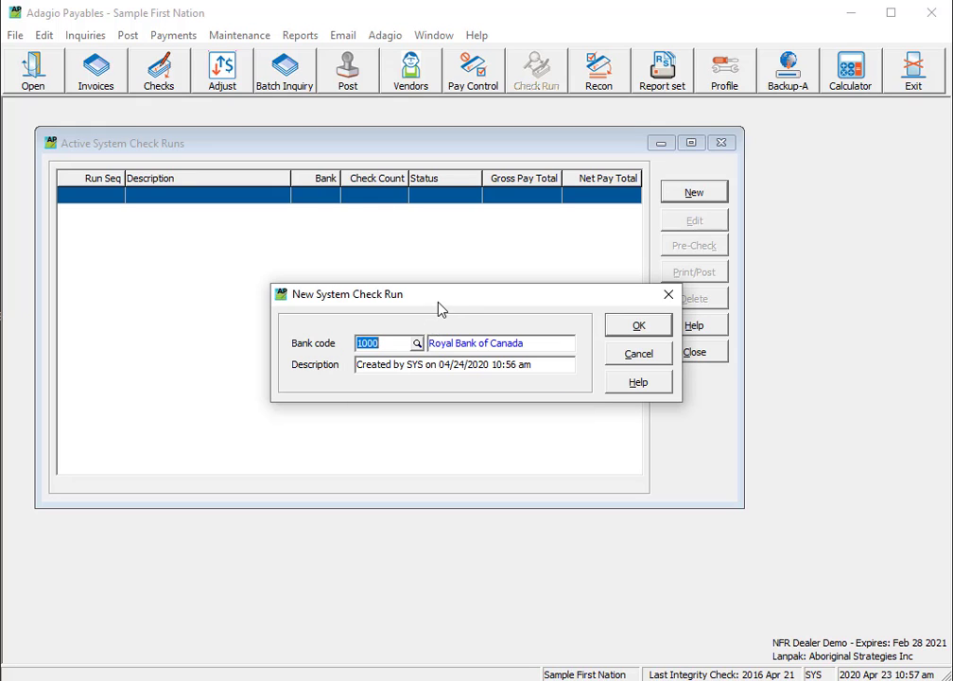
{"action": "left_click", "coordinate": [646, 333]}
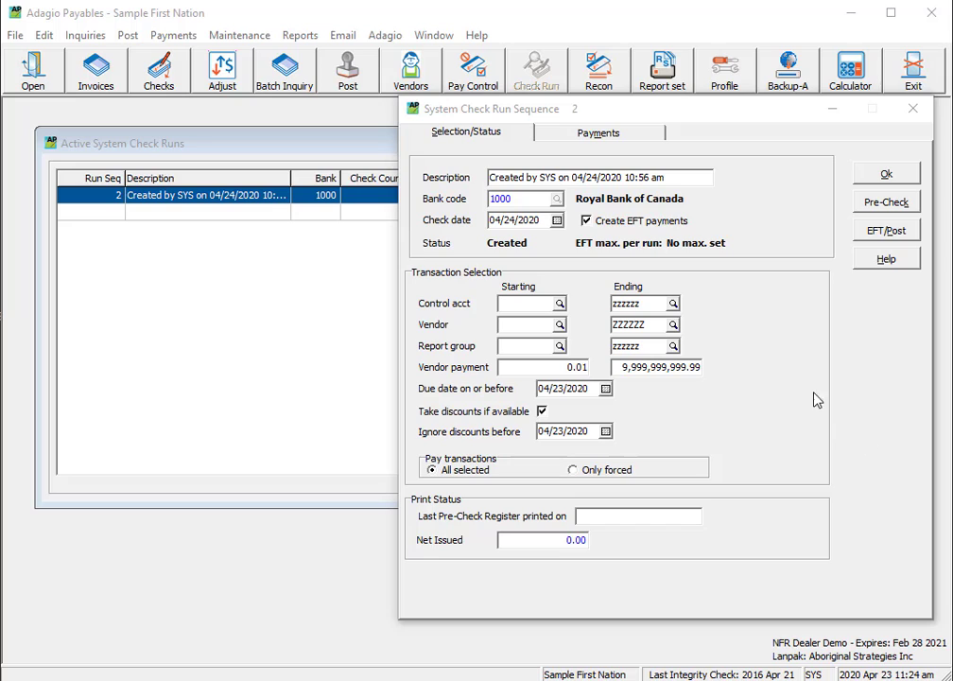
- Set the check run's check date to 04/24/2020 and its due date on or before to 04/30/2020
{"action": "left_click", "coordinate": [559, 220]}
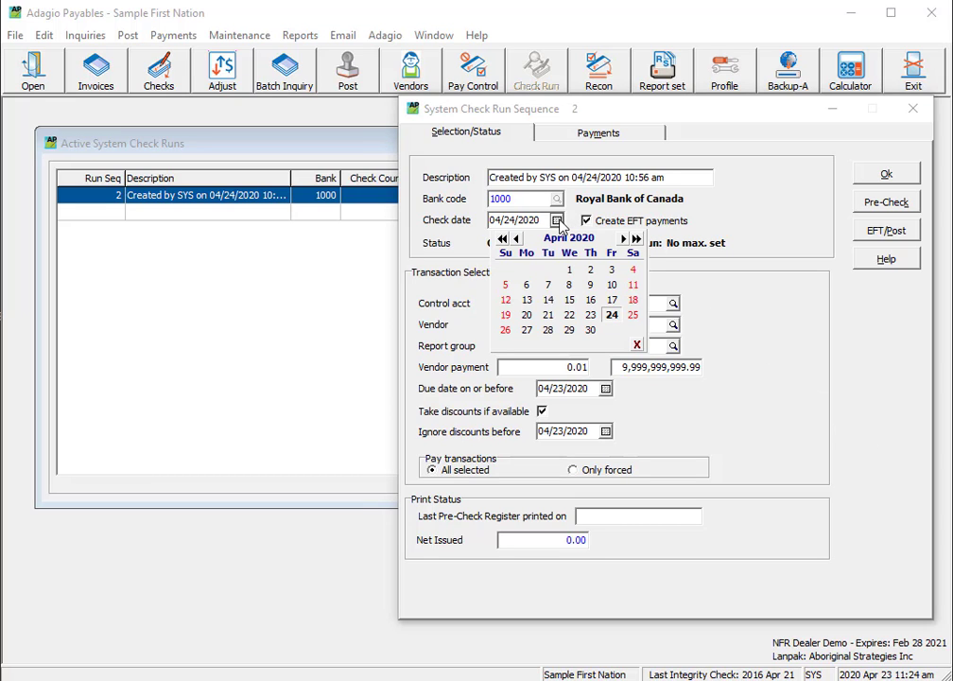
{"action": "left_click", "coordinate": [613, 315]}
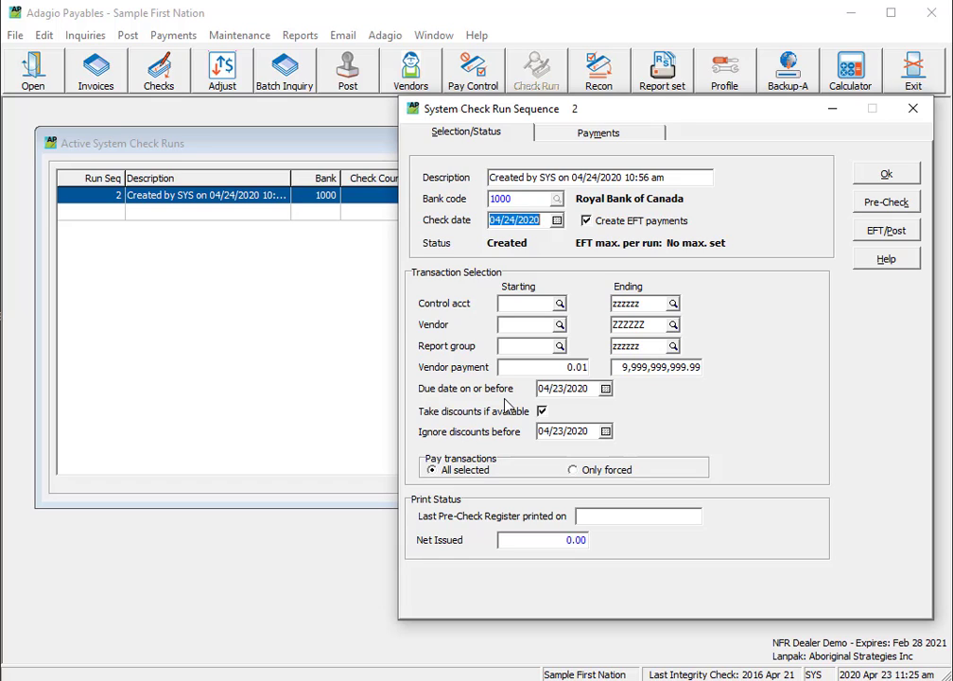
{"action": "left_click", "coordinate": [607, 389]}
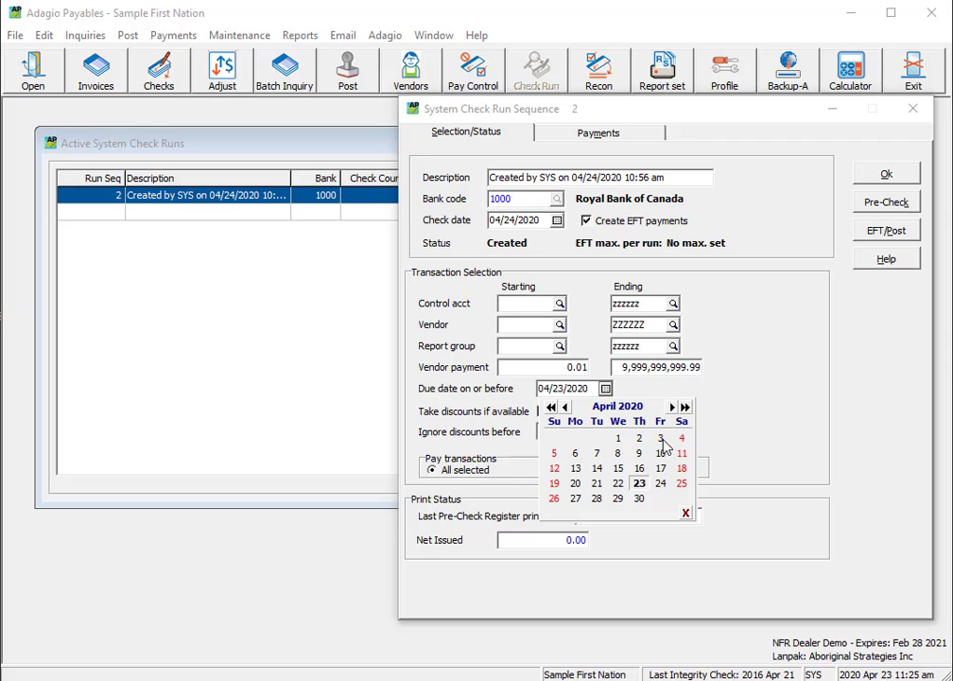
{"action": "left_click", "coordinate": [640, 500]}
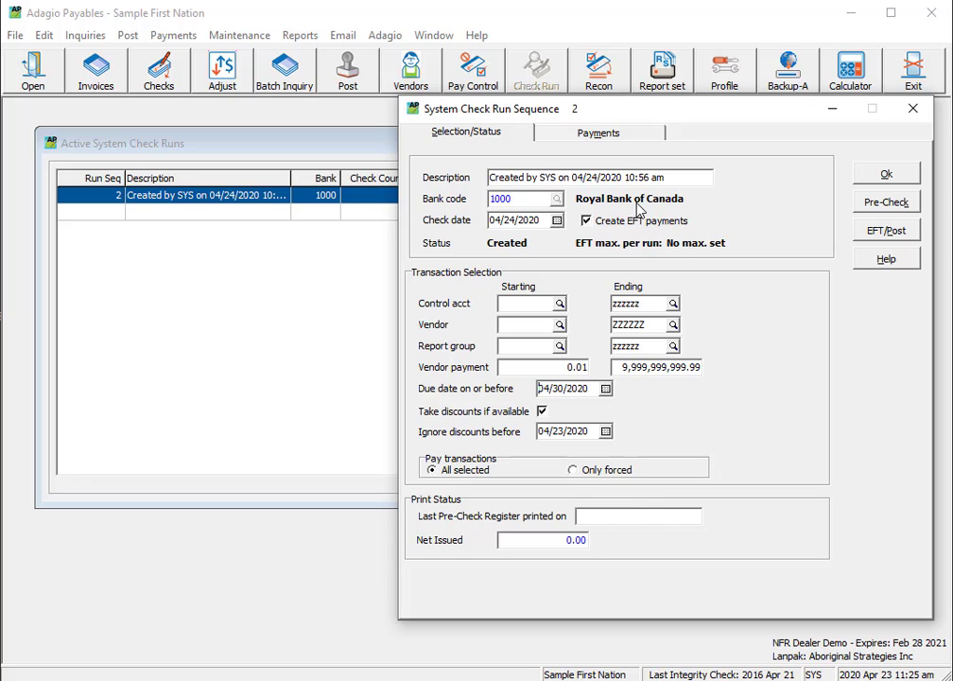
- Generate the check run's payment list and show the invoice details for Hydro One only
{"action": "left_click", "coordinate": [641, 138]}
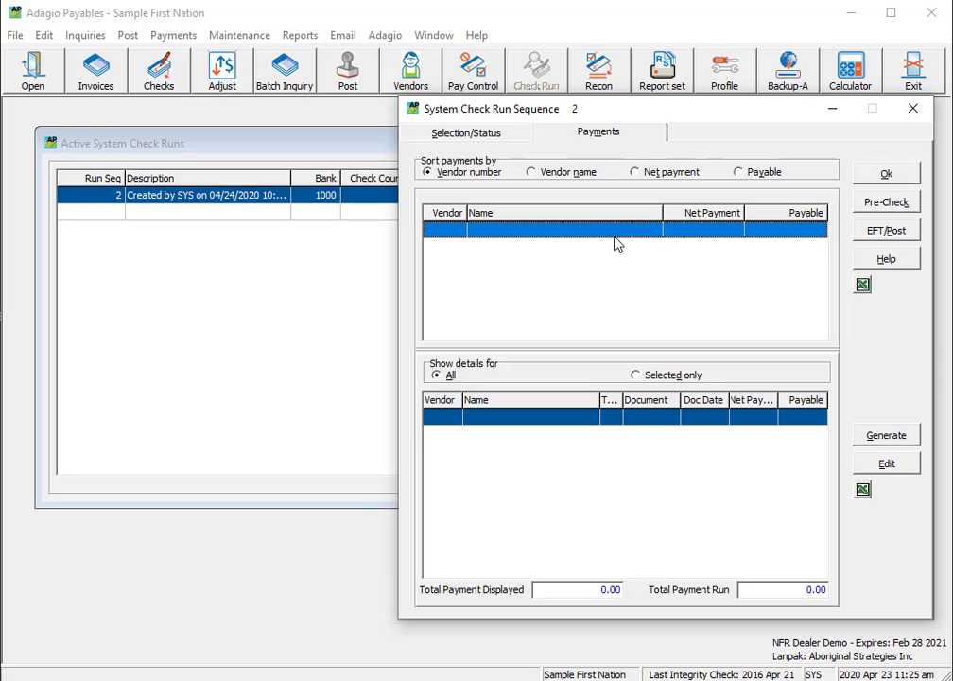
{"action": "left_click", "coordinate": [886, 439]}
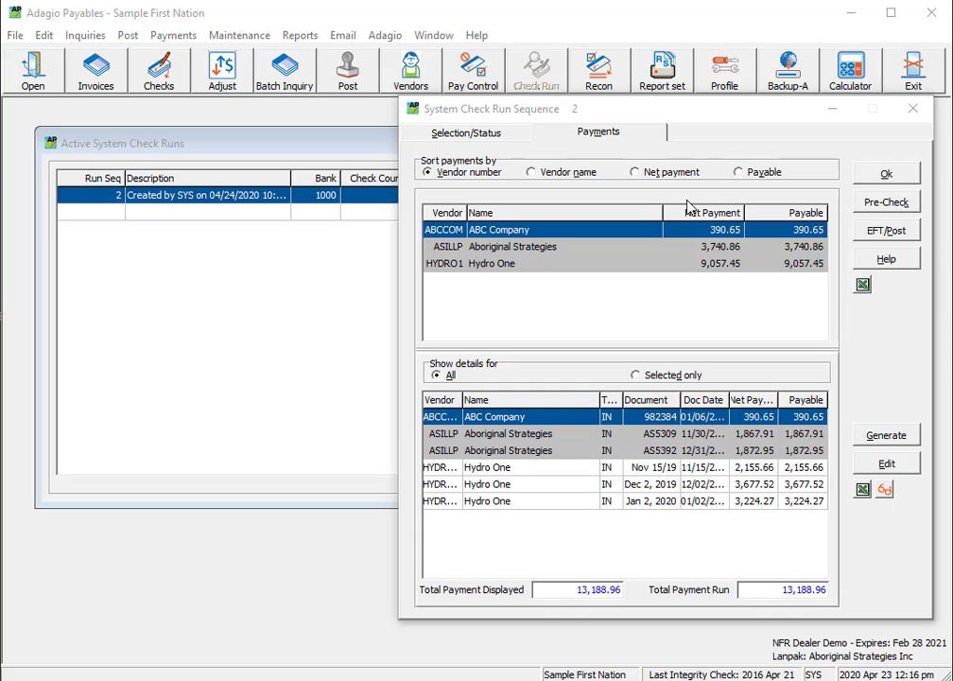
{"action": "left_click", "coordinate": [686, 265]}
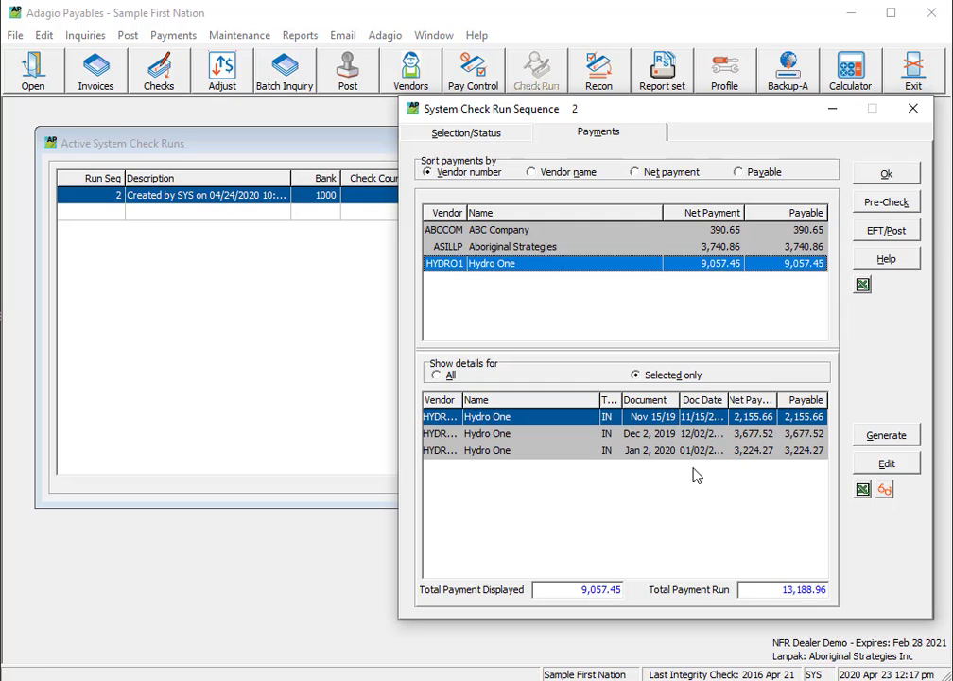
- Clear the payment of Hydro One's Nov 15/19 invoice and set its gross payment to 1,000.00
{"action": "right_click", "coordinate": [693, 421]}
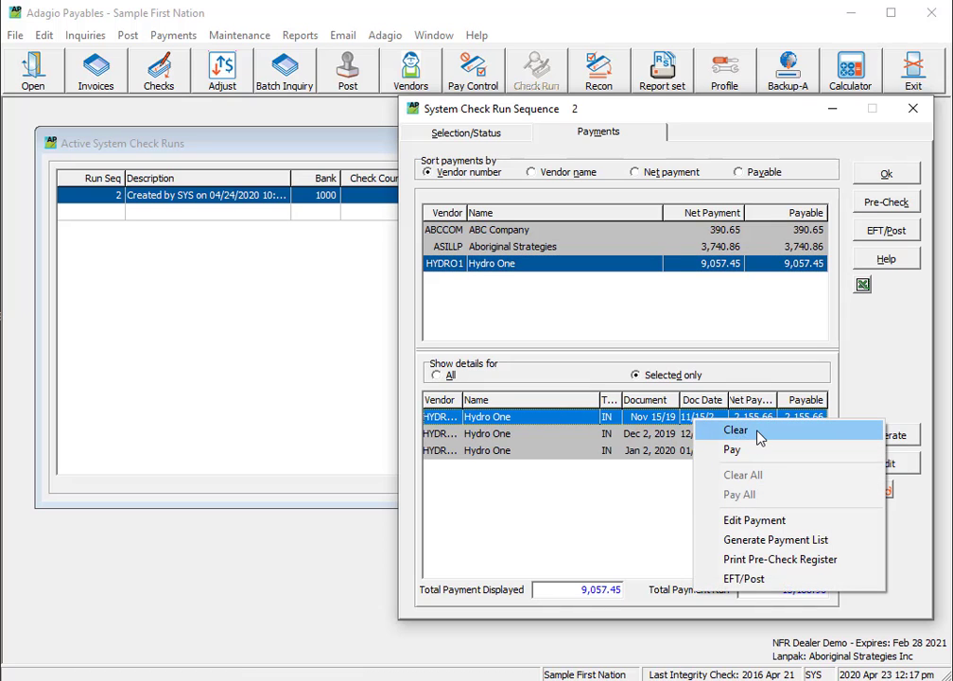
{"action": "left_click", "coordinate": [736, 431]}
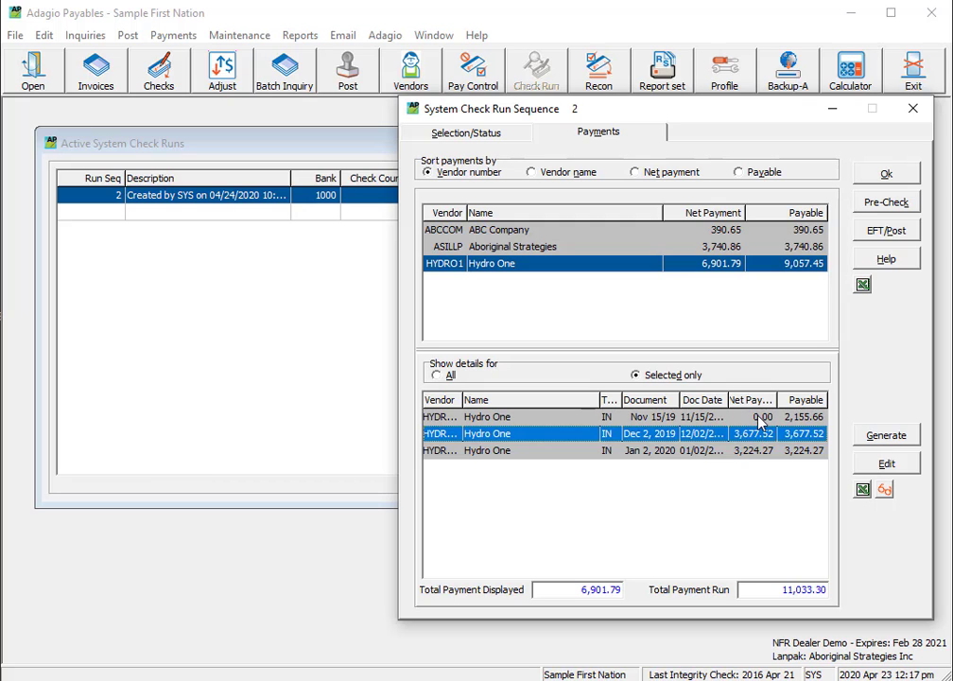
{"action": "double_click", "coordinate": [760, 418]}
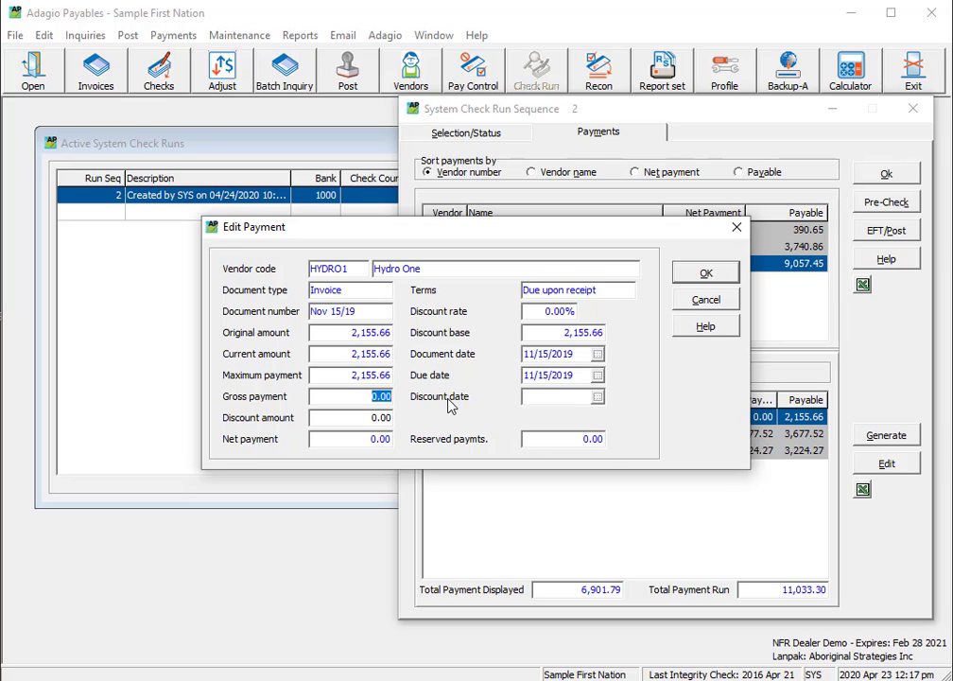
{"action": "type", "text": "1000.00"}
{"action": "left_click", "coordinate": [706, 272]}
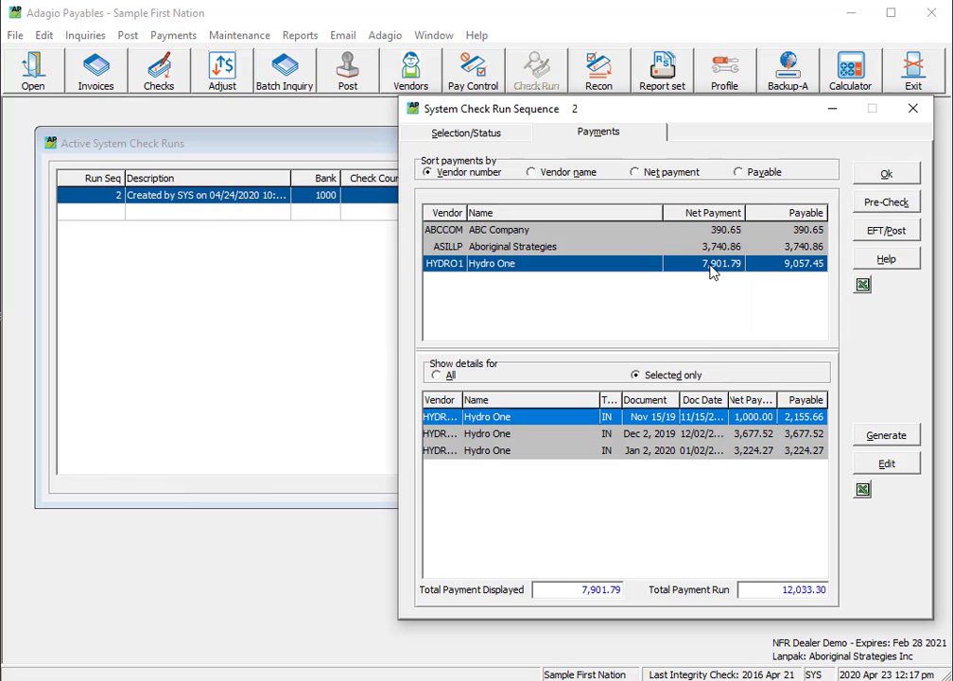
- Mark Hydro One's Nov 15/19 invoice for payment in full
{"action": "right_click", "coordinate": [759, 423]}
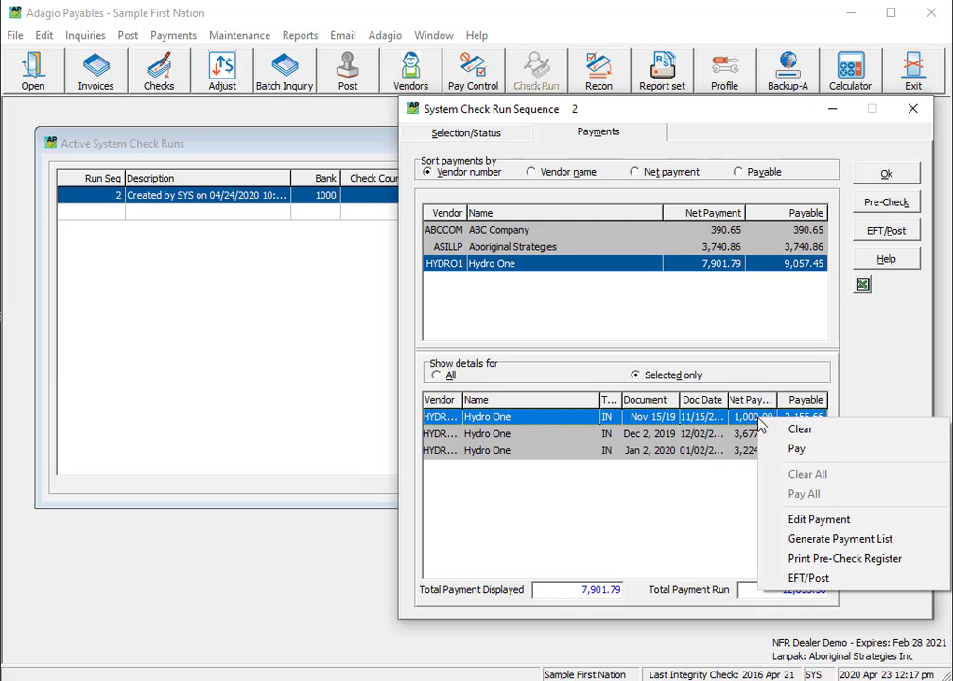
{"action": "left_click", "coordinate": [784, 452]}
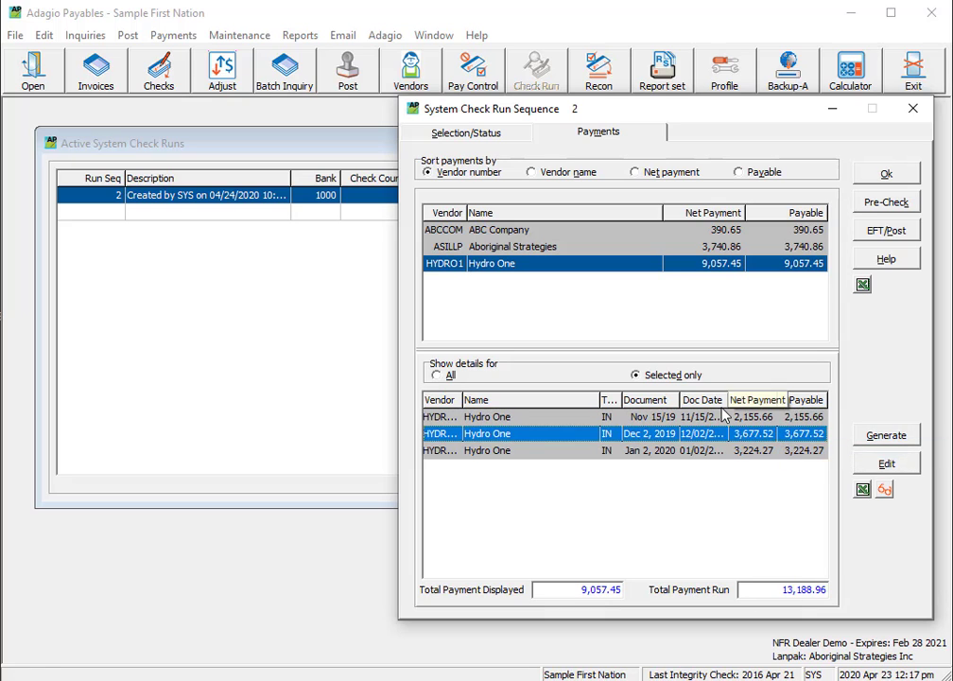
{"action": "right_click", "coordinate": [738, 436]}
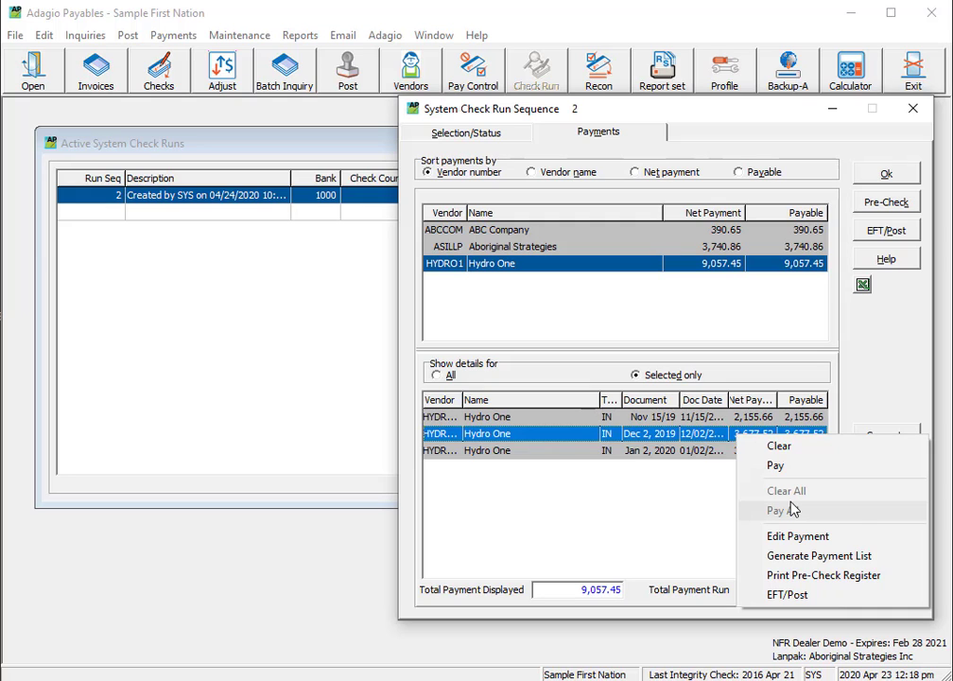
{"action": "left_click", "coordinate": [884, 365]}
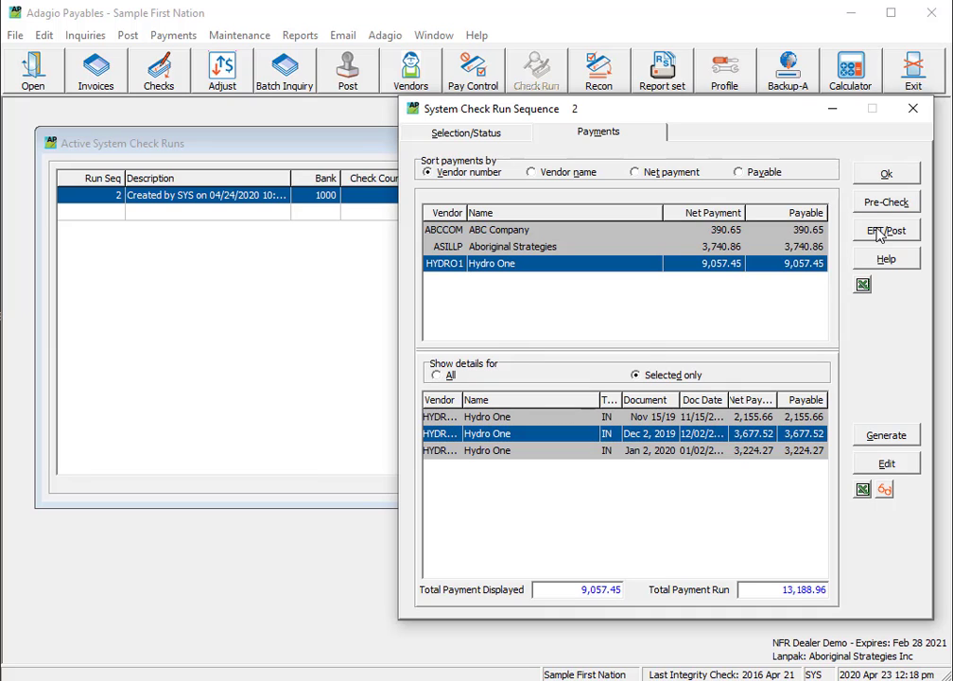
- Run EFT/Post for the check run with a backup and generate the Royal Bank of Canada EFT batch
{"action": "left_click", "coordinate": [879, 233]}
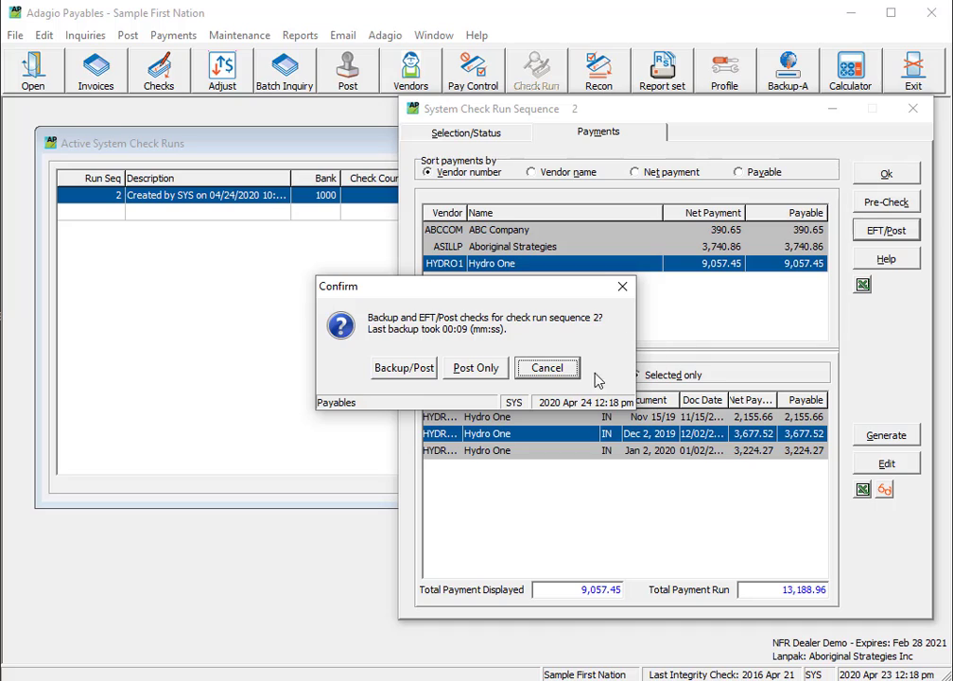
{"action": "left_click", "coordinate": [420, 373]}
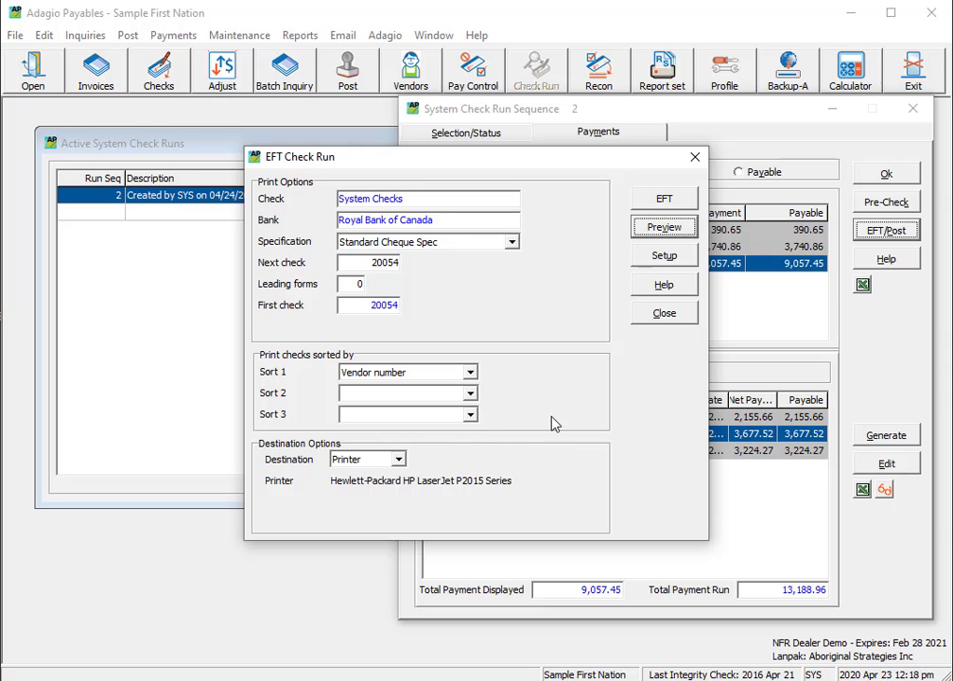
{"action": "left_click", "coordinate": [664, 200]}
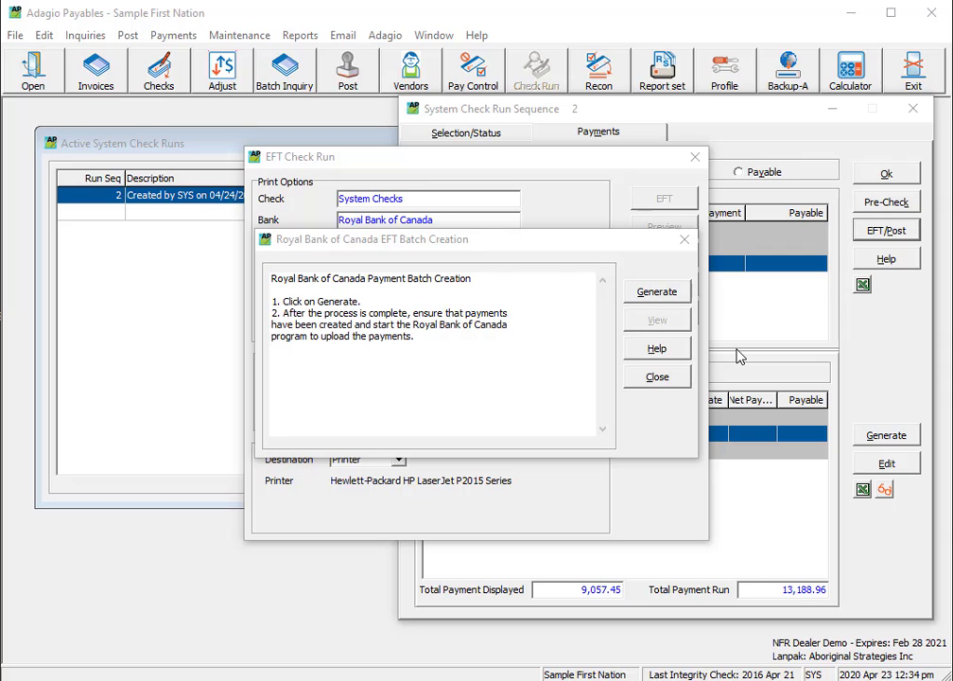
{"action": "left_click", "coordinate": [652, 296]}
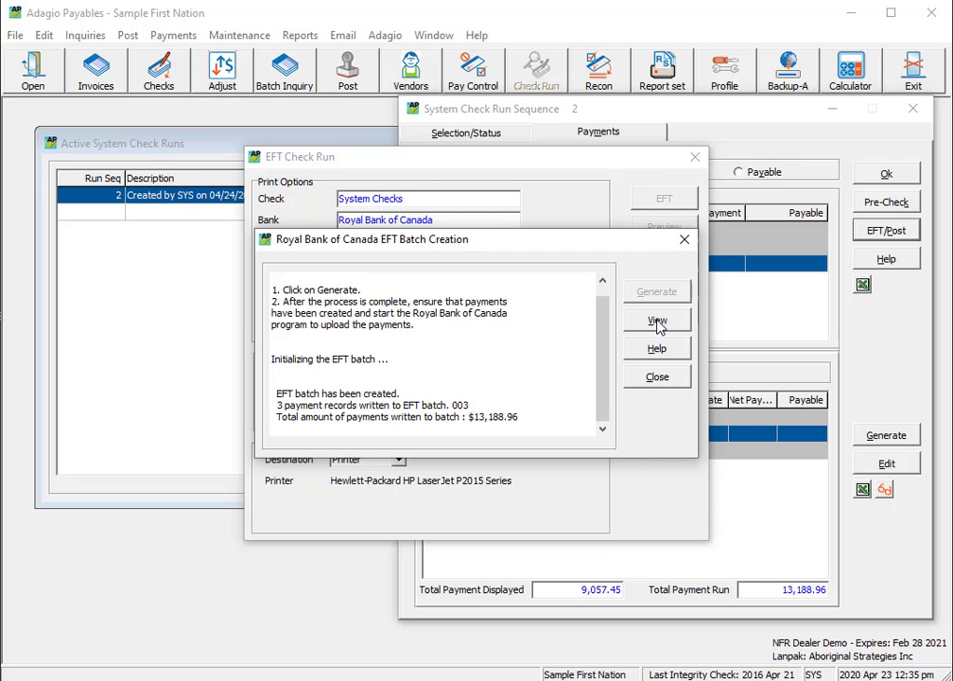
- View the generated EFT batch file and check its payment total, vendor bank details and client number
{"action": "left_click", "coordinate": [658, 322]}
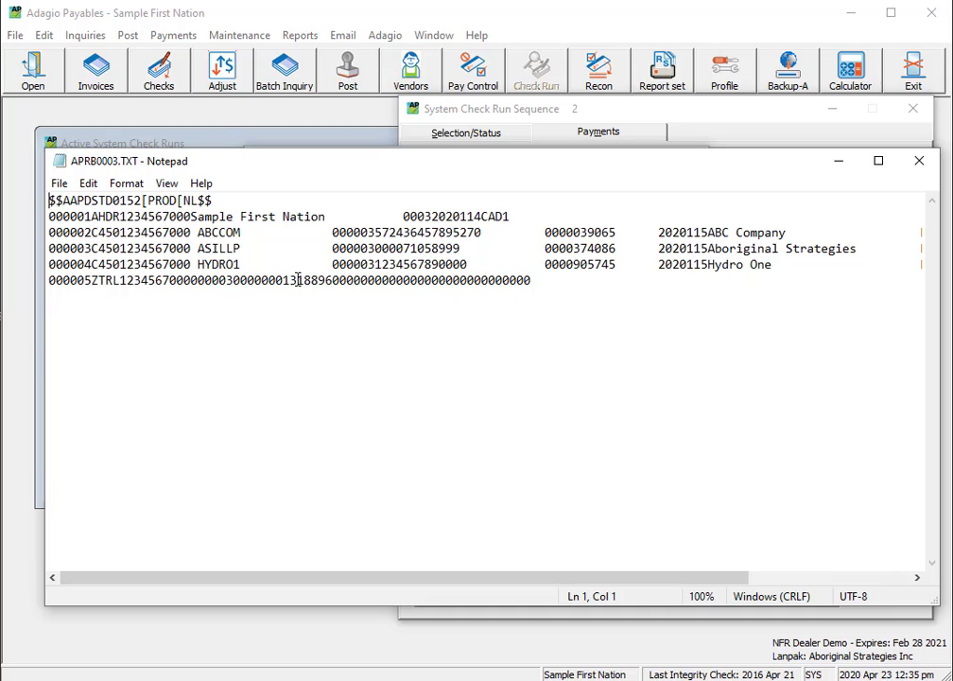
{"action": "left_click_drag", "start_coordinate": [283, 280], "coordinate": [331, 280]}
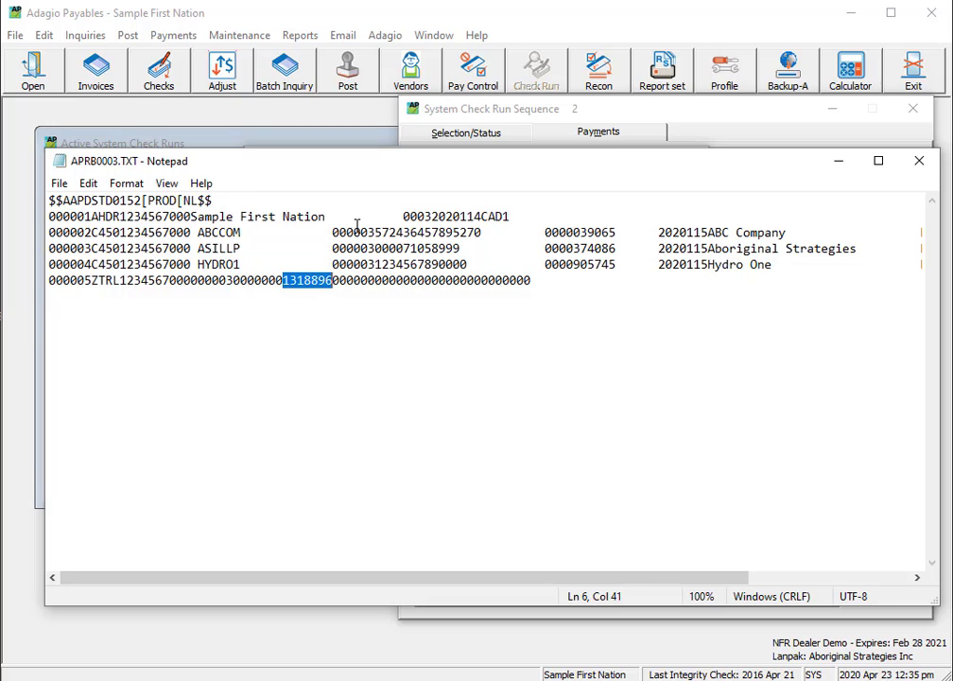
{"action": "left_click_drag", "start_coordinate": [367, 233], "coordinate": [480, 236]}
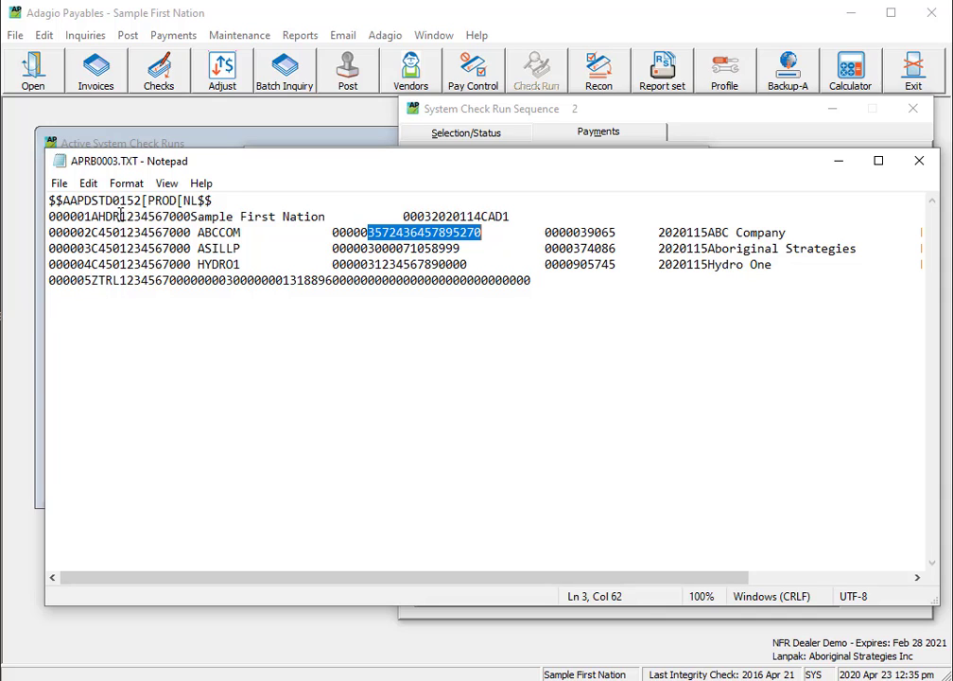
{"action": "left_click_drag", "start_coordinate": [121, 216], "coordinate": [191, 217]}
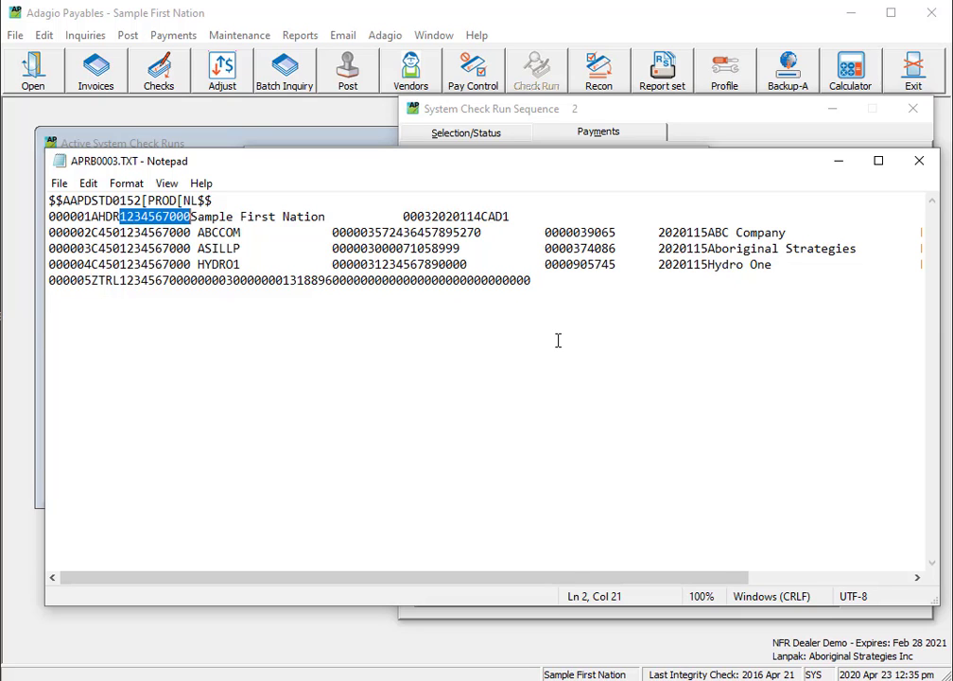
{"action": "left_click", "coordinate": [920, 161]}
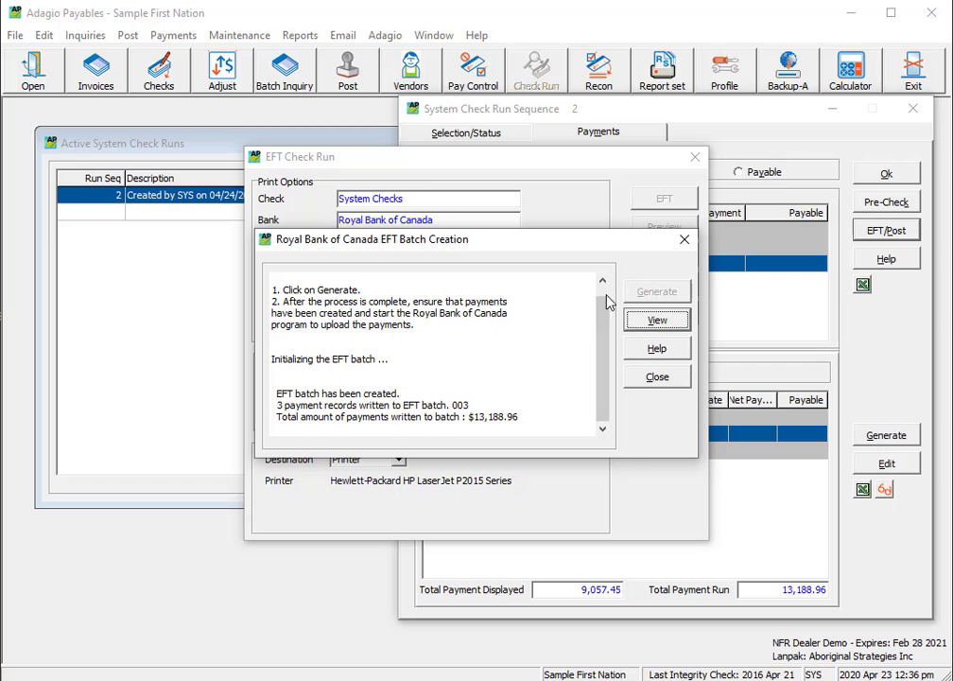
- Close the EFT batch creation, park the check run at the batch confirmation and close the run's window
{"action": "left_click", "coordinate": [658, 378]}
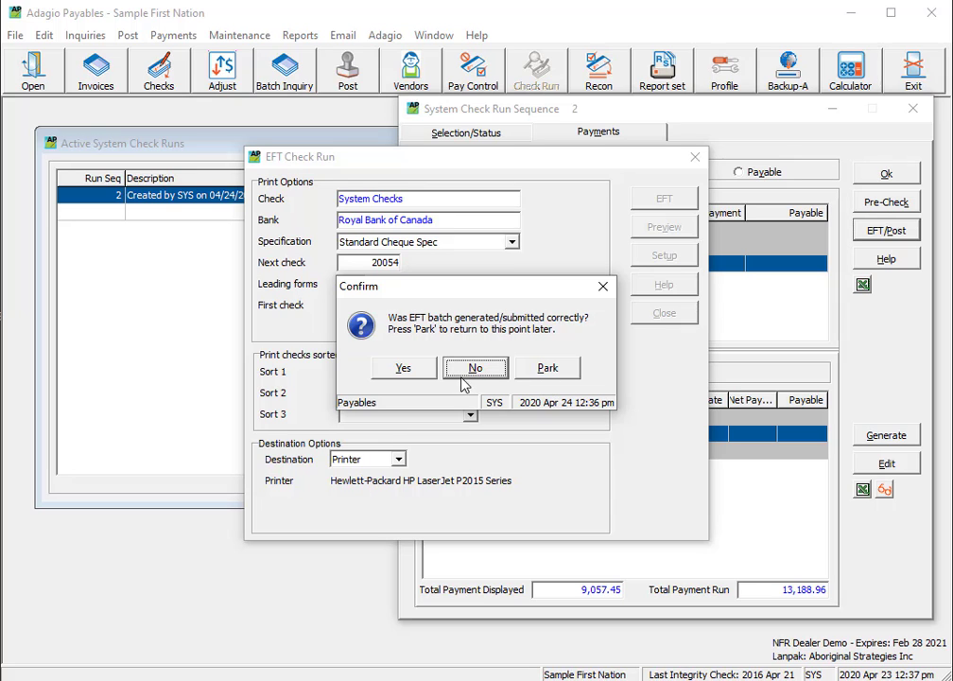
{"action": "left_click", "coordinate": [547, 371]}
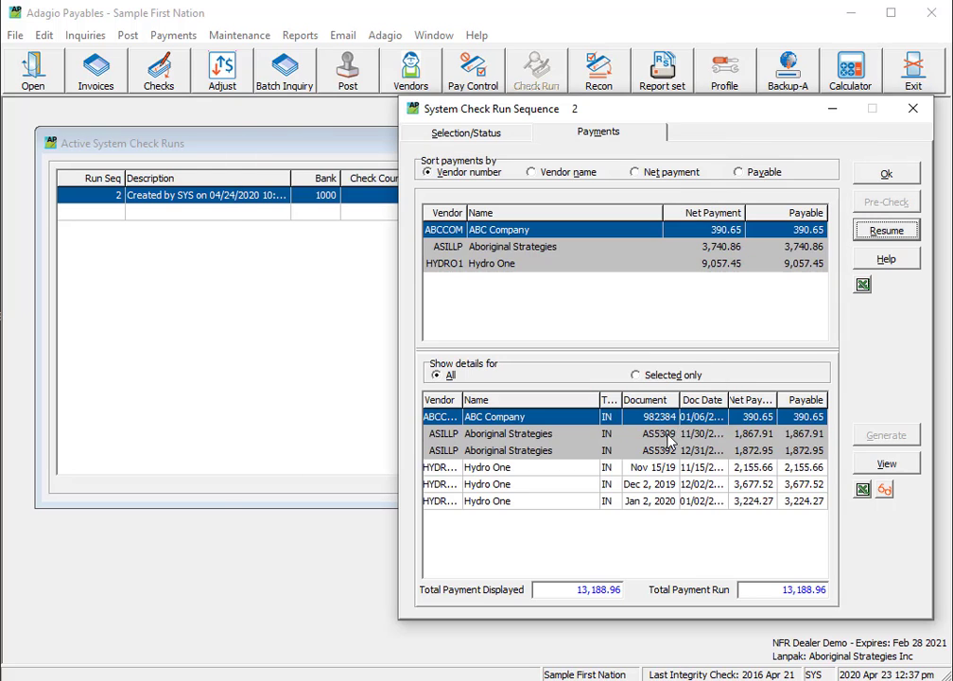
{"action": "left_click", "coordinate": [902, 174]}
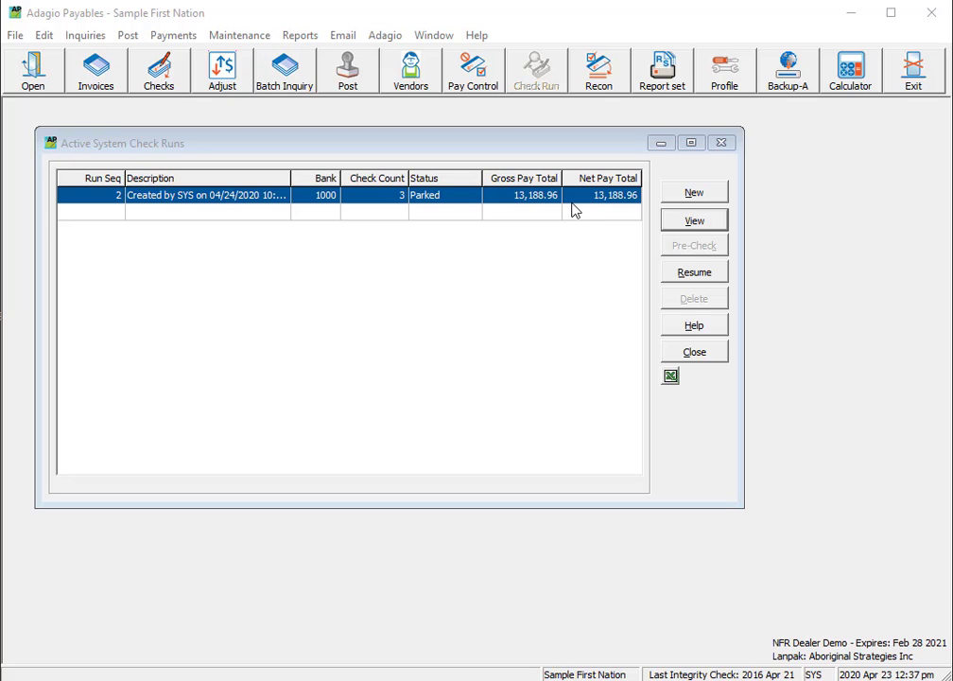
- Resume the parked check run, confirm the EFT batch as correctly submitted to post it, and close the check runs list
{"action": "double_click", "coordinate": [432, 205]}
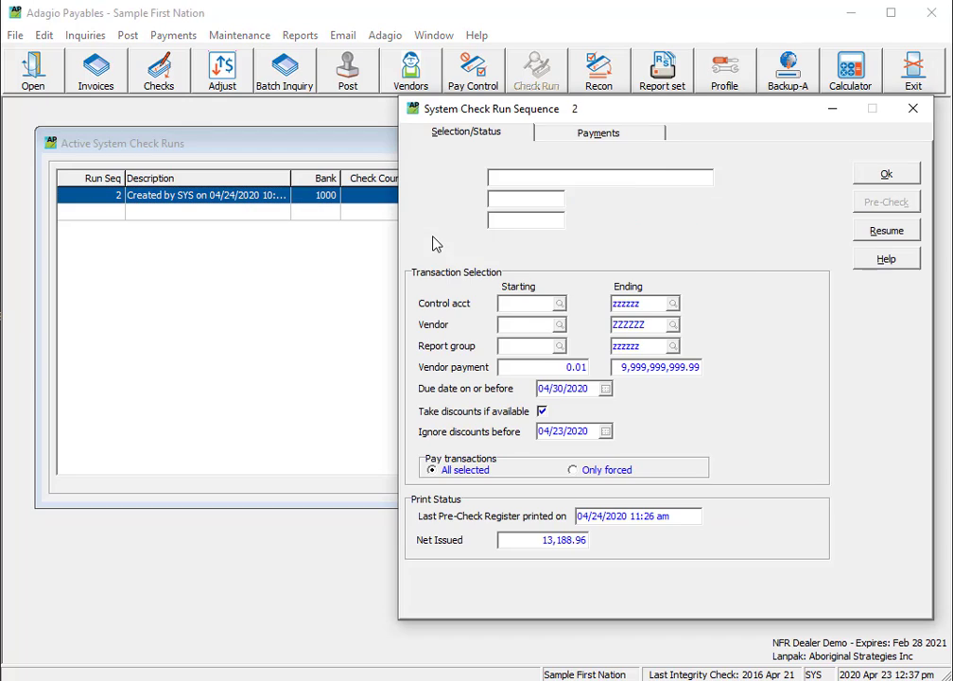
{"action": "left_click", "coordinate": [878, 232]}
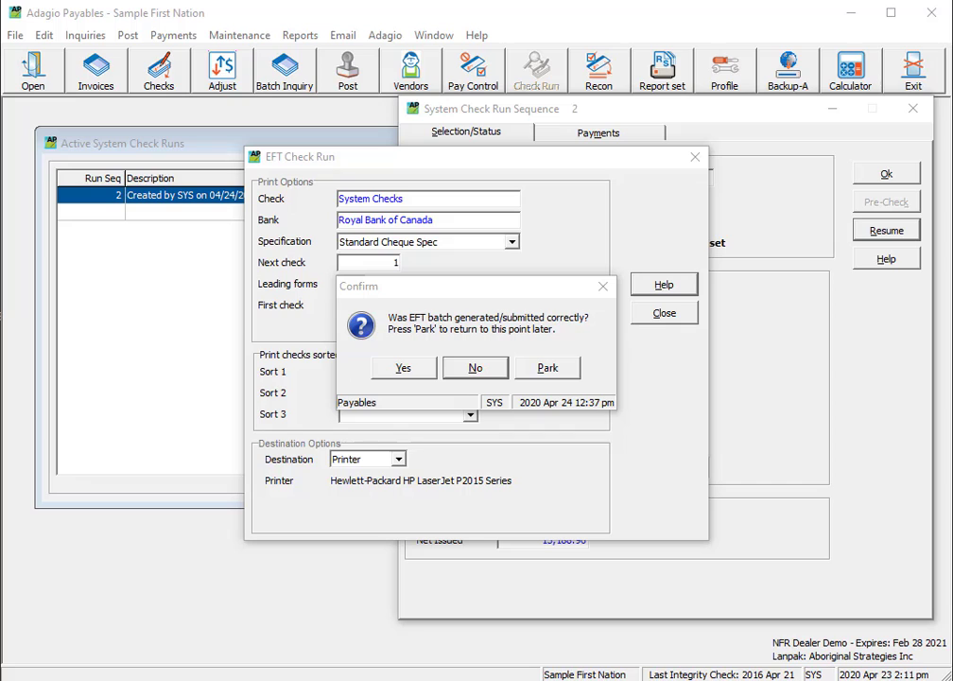
{"action": "left_click", "coordinate": [405, 370]}
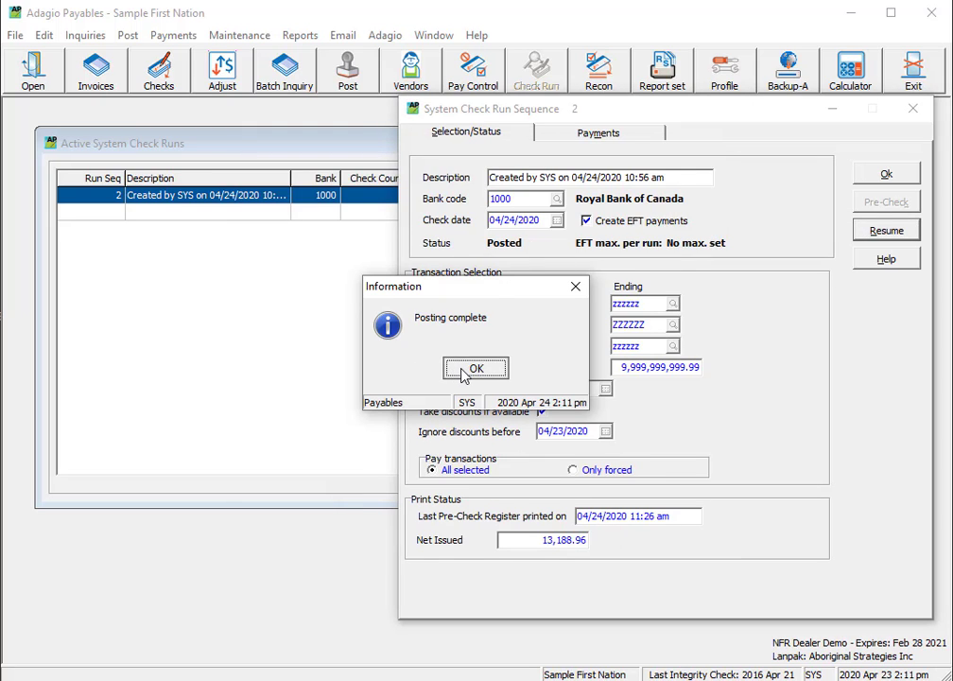
{"action": "left_click", "coordinate": [463, 374]}
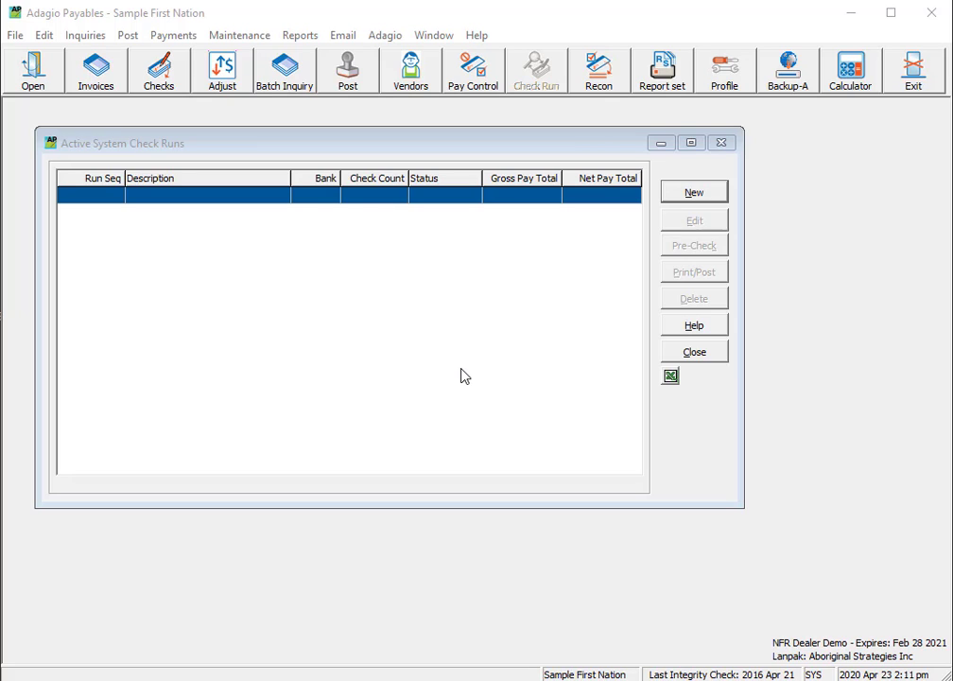
{"action": "left_click", "coordinate": [702, 353]}
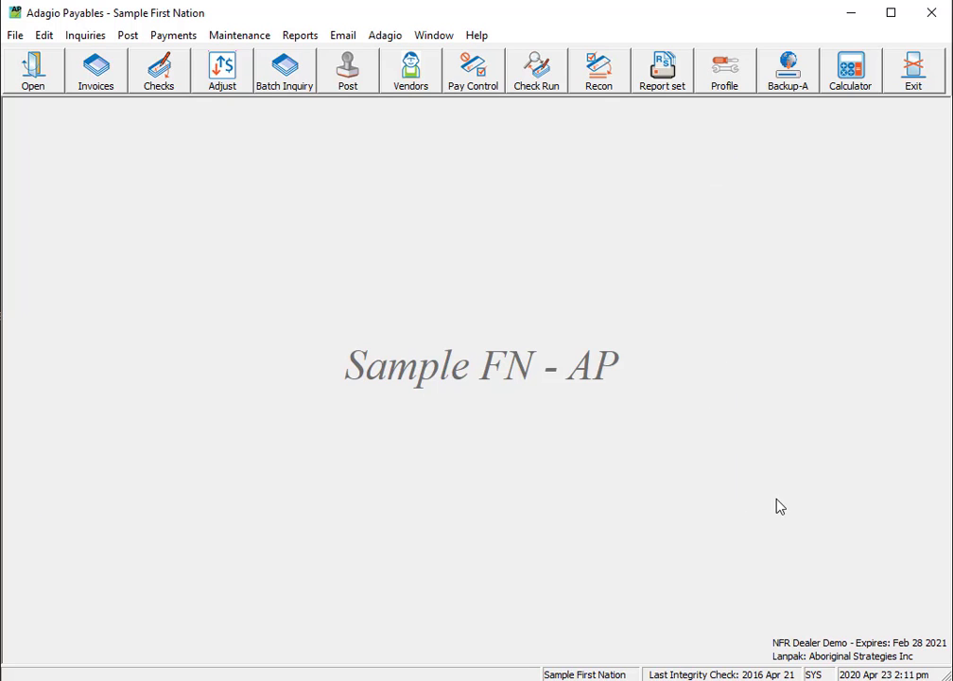